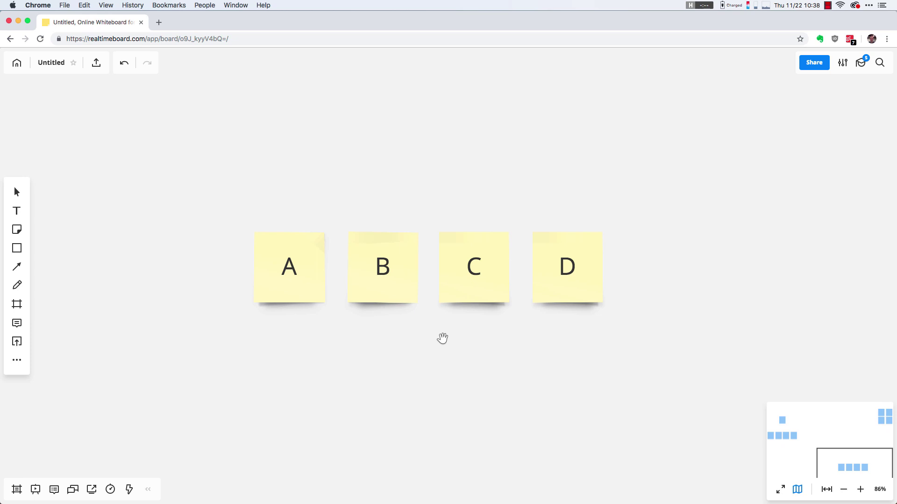
Drag note A up to overlap note B, then shift notes A–D slightly right.
left_click_drag(447, 339, 406, 341)
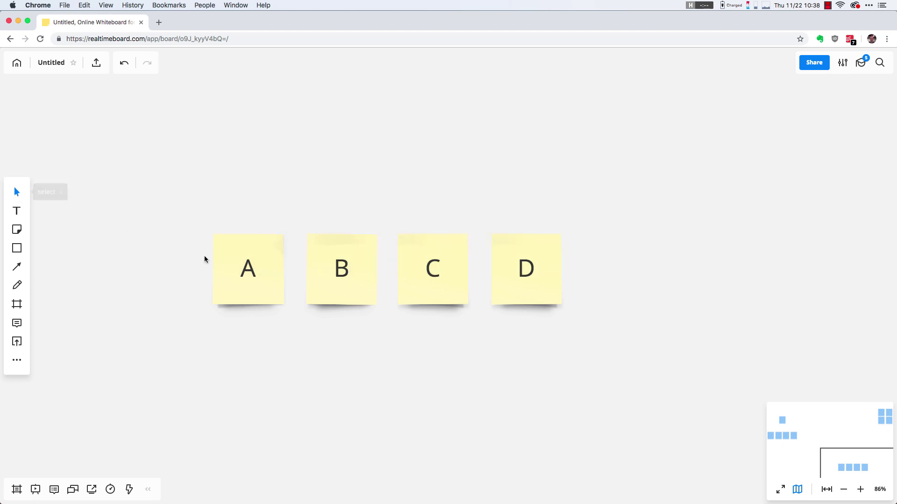
left_click_drag(250, 267, 289, 199)
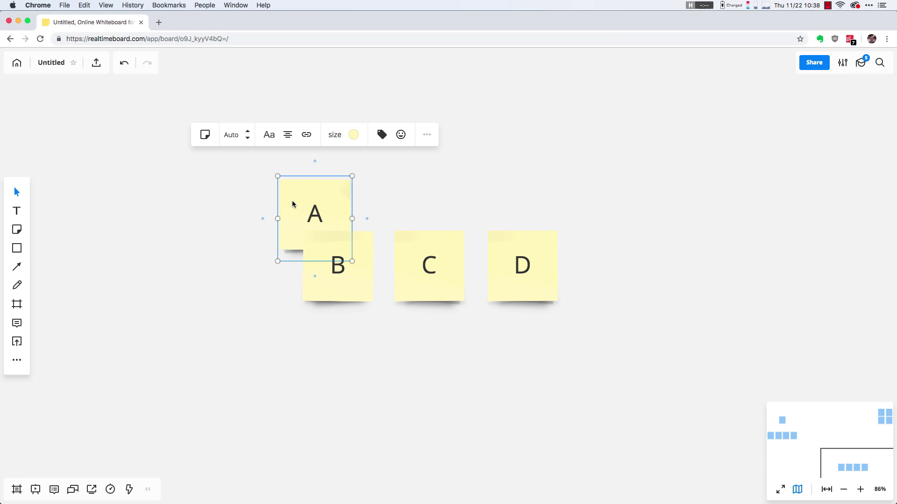
left_click_drag(626, 316, 217, 173)
left_click_drag(349, 198, 368, 203)
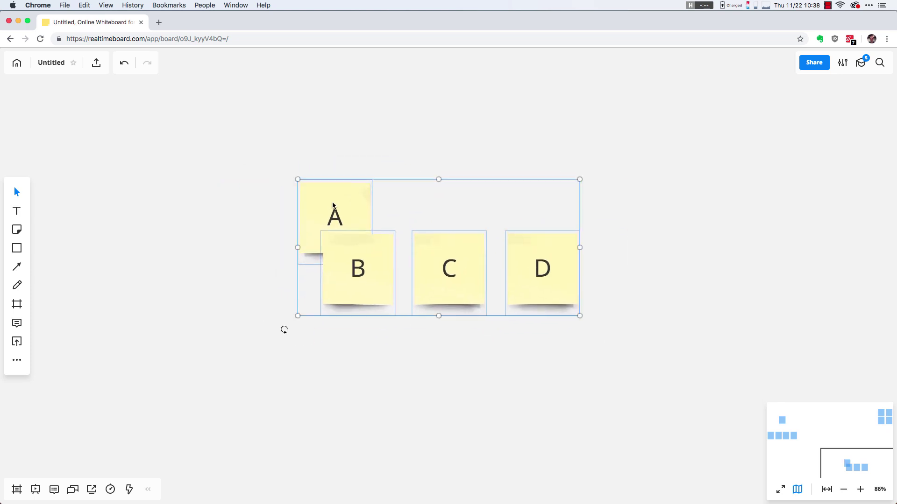
Add a sticky note reading 'A Wonderful Things', then add a 2×2 grid of notes A–D to the right.
left_click(426, 344)
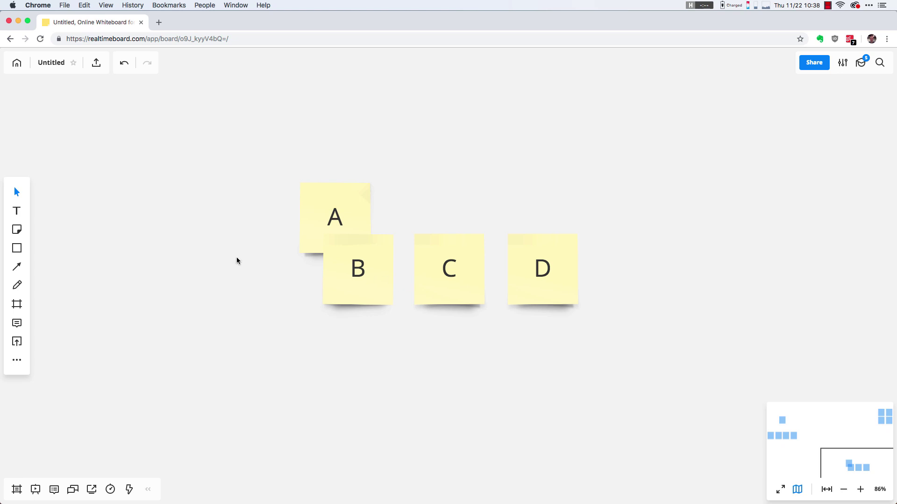
left_click(21, 235)
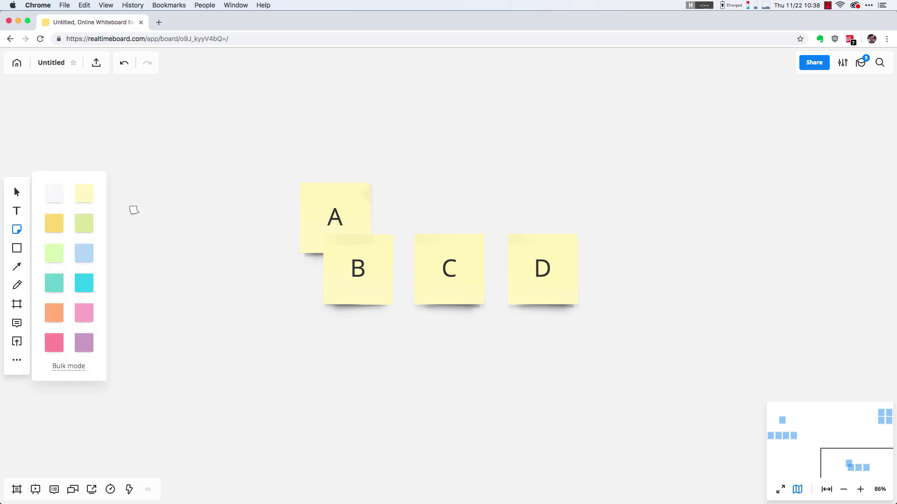
left_click(494, 170)
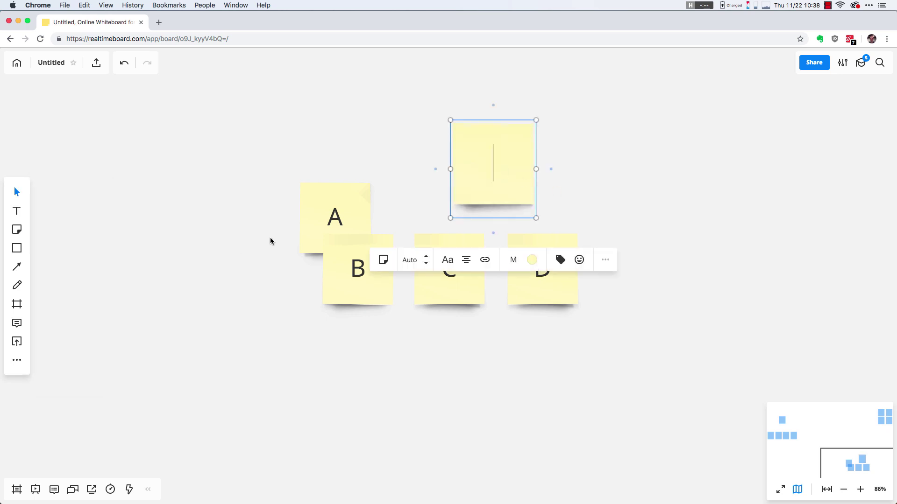
type("AWonderful THings")
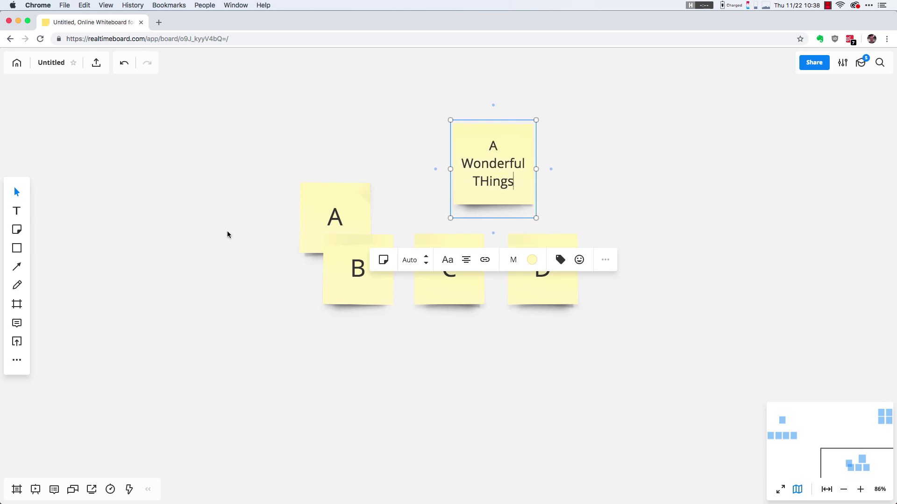
key("BackSpace")
key("BackSpace")
key("BackSpace")
key("BackSpace")
key("BackSpace")
type("hings")
left_click(86, 232)
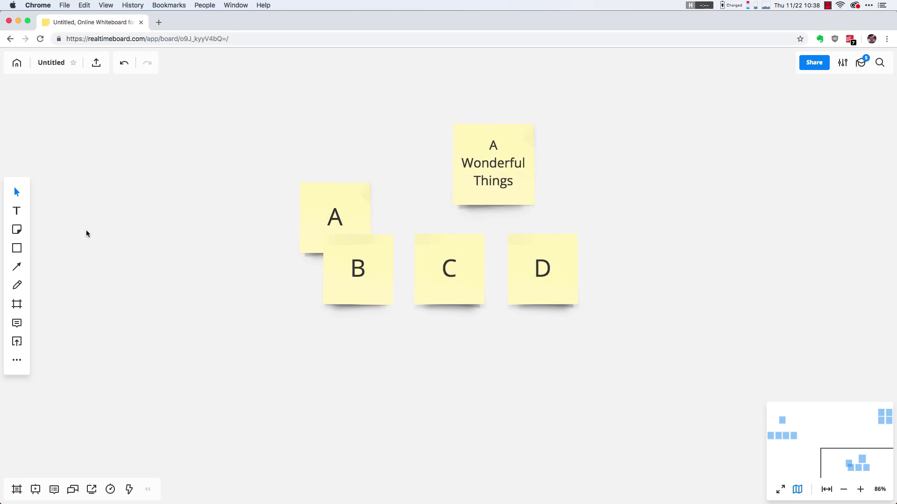
left_click(17, 229)
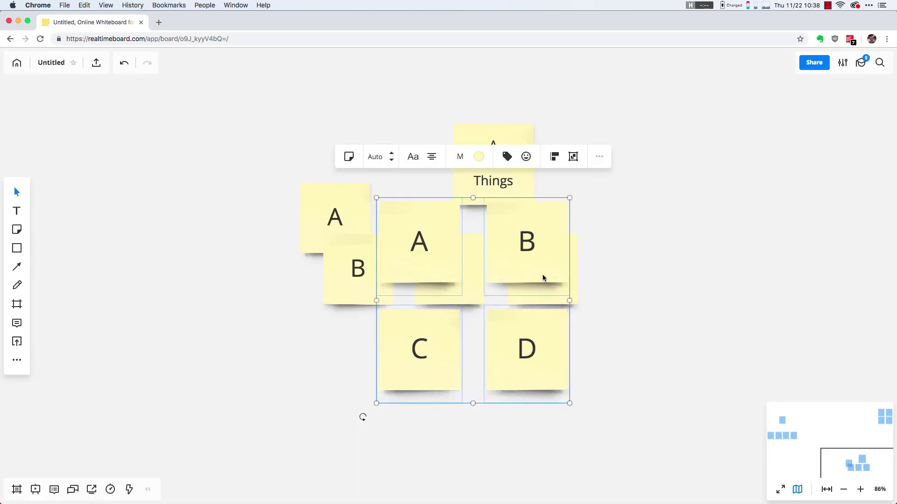
left_click_drag(542, 281, 676, 143)
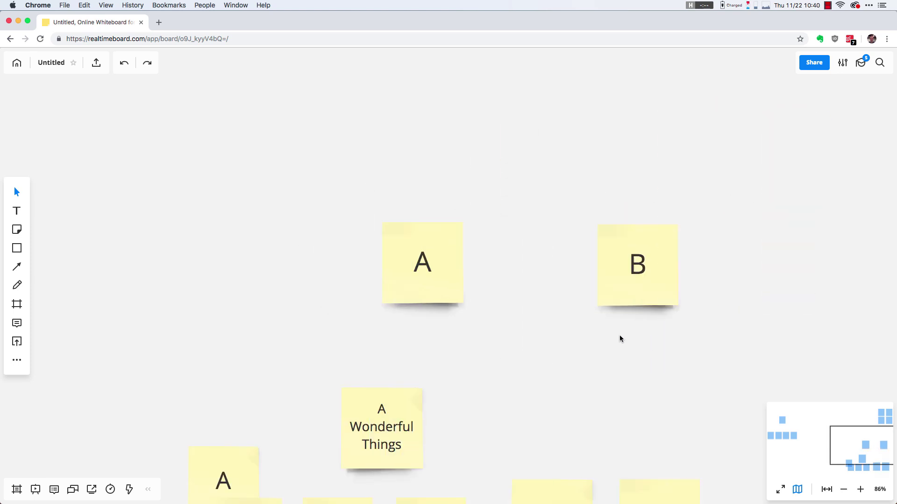
Draw a connector from sticky note A to sticky note B.
left_click(432, 271)
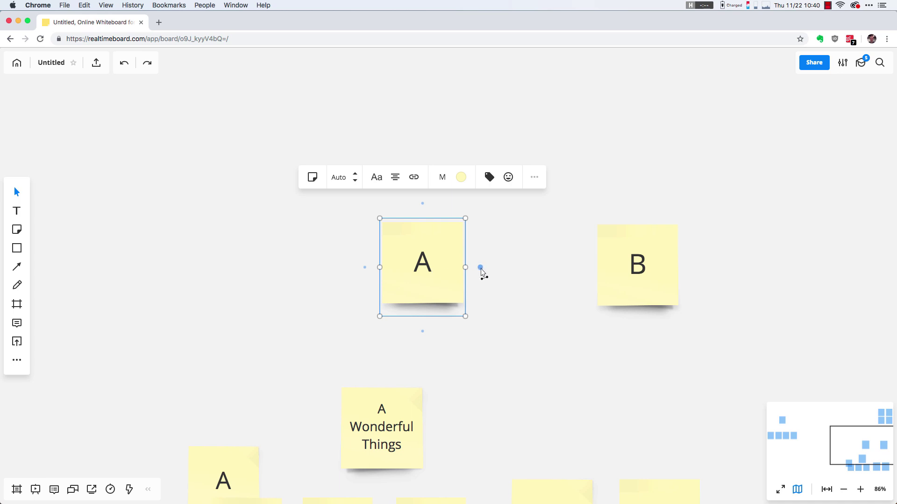
left_click_drag(491, 268, 662, 264)
left_click(631, 371)
Make the connector straight with no arrowhead, then move note B down and right.
left_click(545, 256)
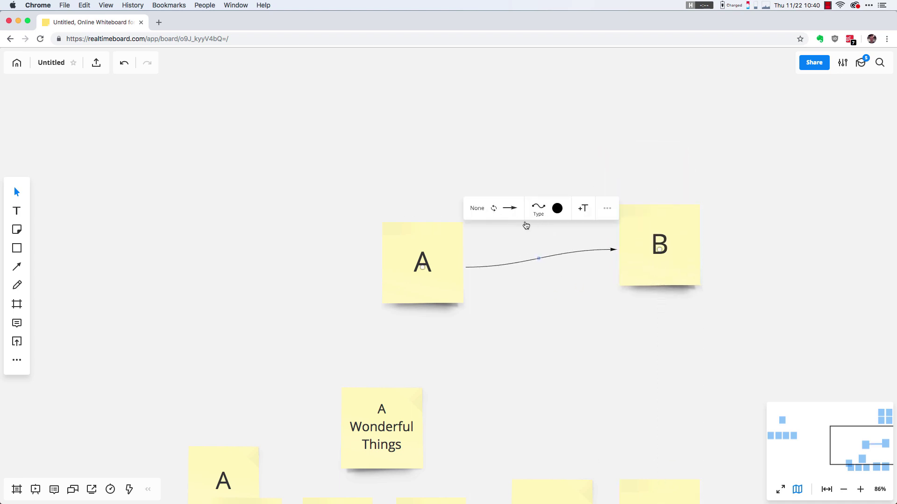
left_click(510, 209)
left_click(510, 234)
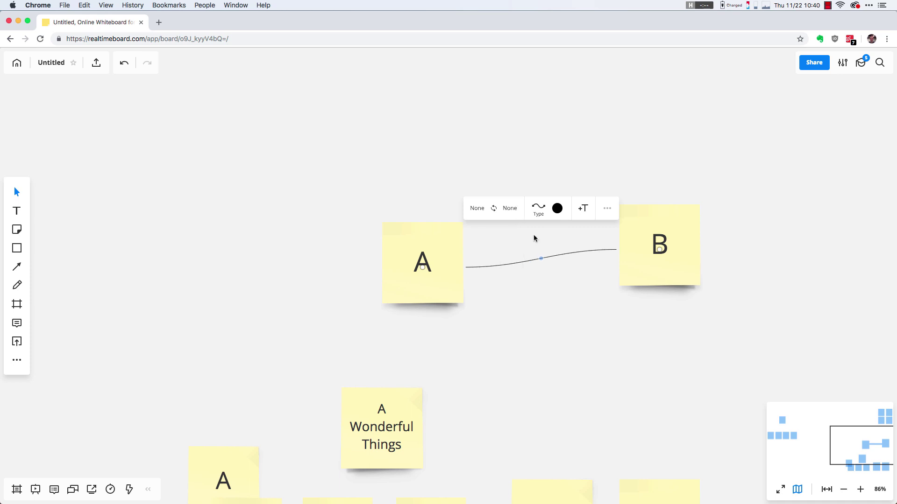
left_click(540, 210)
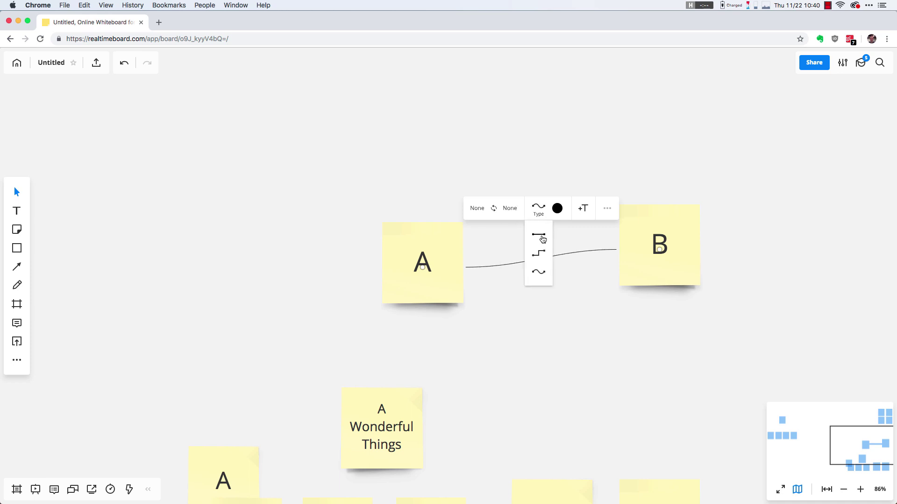
left_click(543, 239)
left_click(648, 276)
left_click_drag(649, 276, 678, 310)
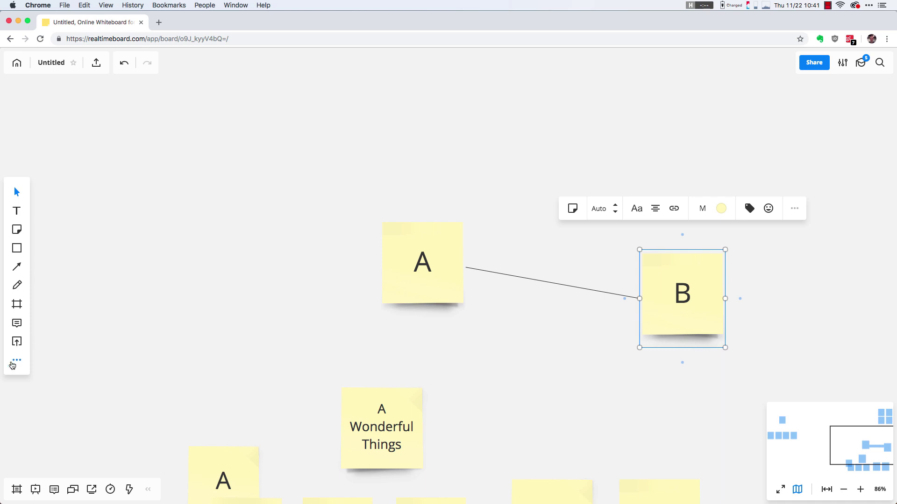
Search the templates for 'Wardley' and add the Wardley Mapping Canvas to the board.
left_click(17, 362)
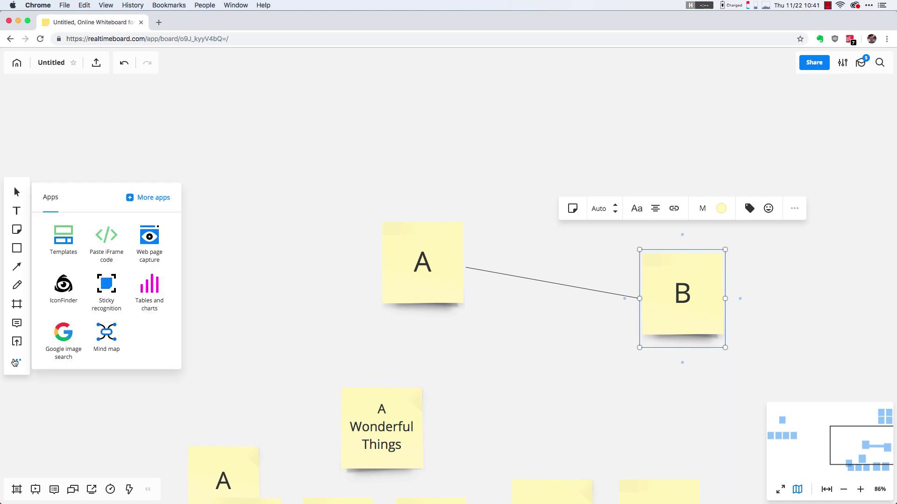
left_click(70, 241)
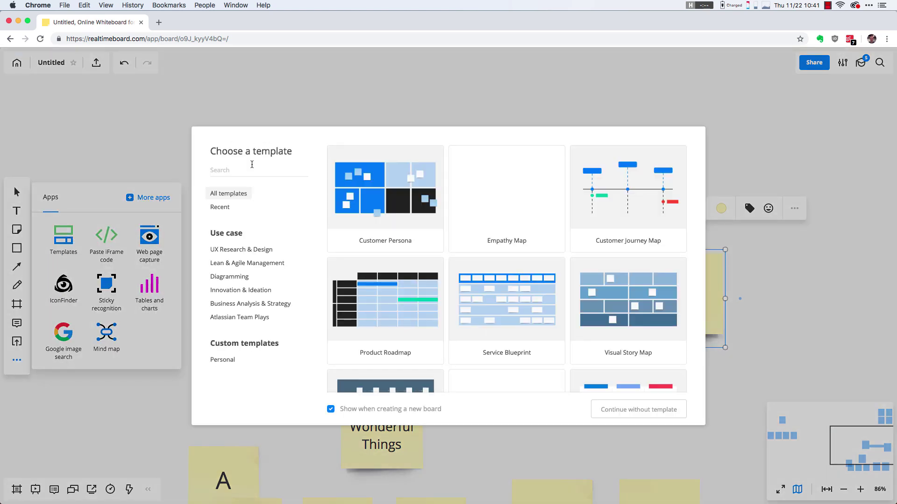
type("Wardley")
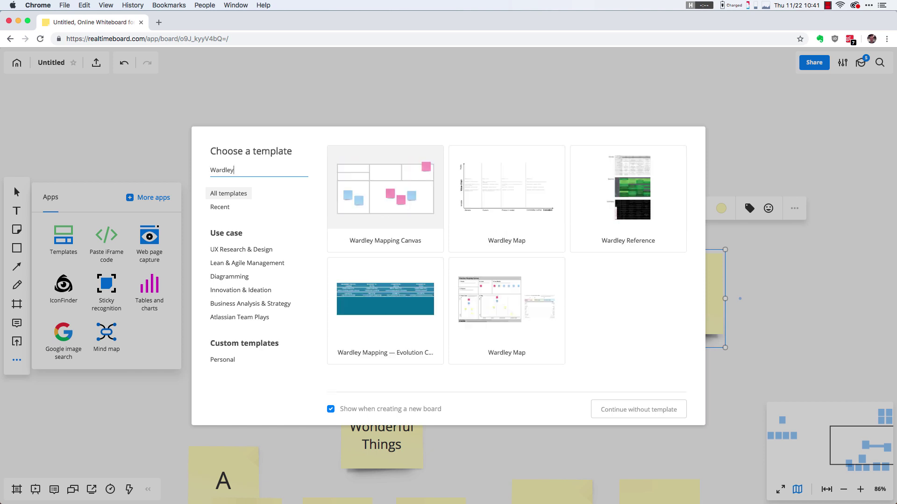
left_click(380, 219)
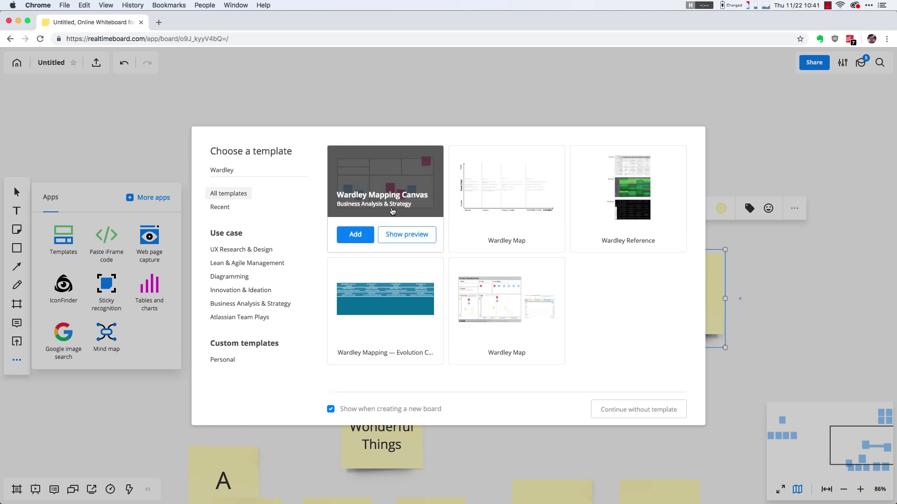
left_click(354, 234)
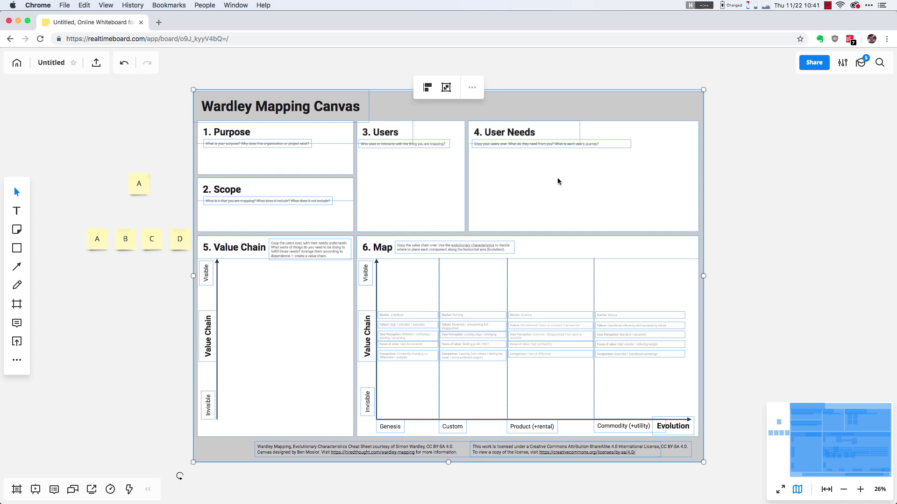
Move the 5. Value Chain panel aside, undoing an accidental move of the map's vertical axis.
left_click(739, 202)
left_click_drag(274, 310, 225, 325)
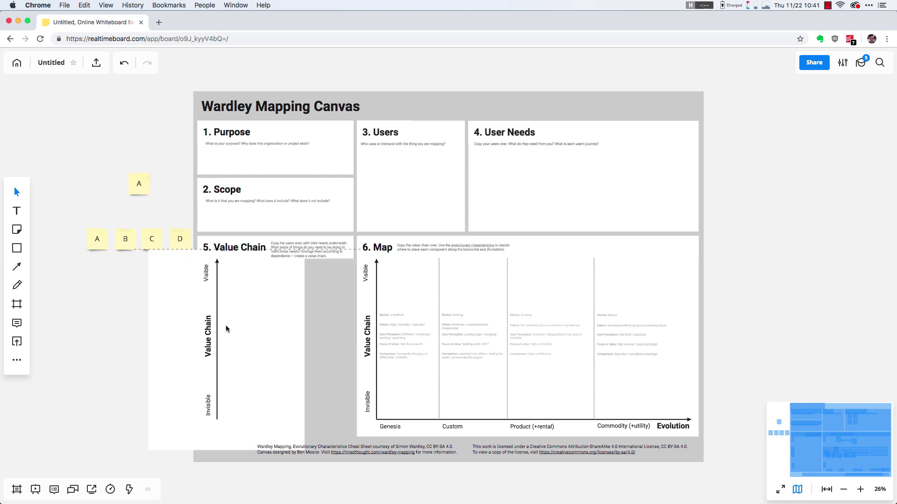
left_click_drag(378, 300, 450, 318)
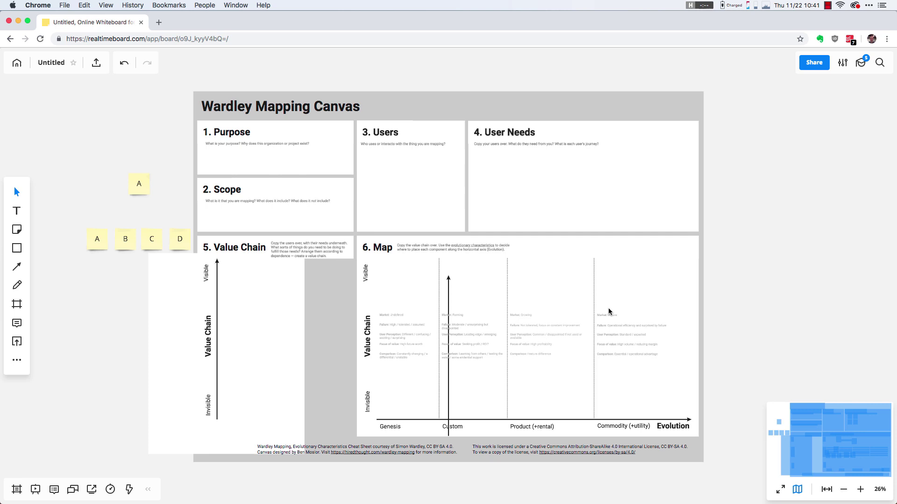
key("super+z")
key("super+z")
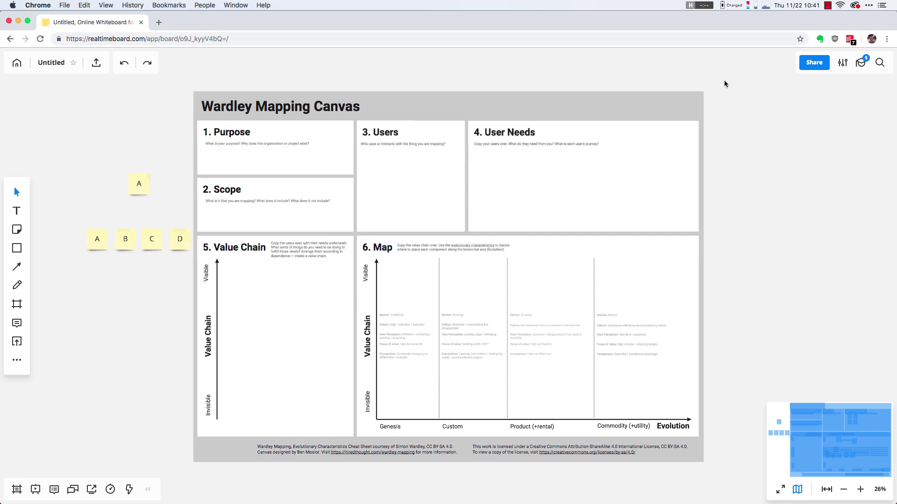
Select the entire Wardley canvas and lock it in place.
left_click_drag(724, 80, 188, 465)
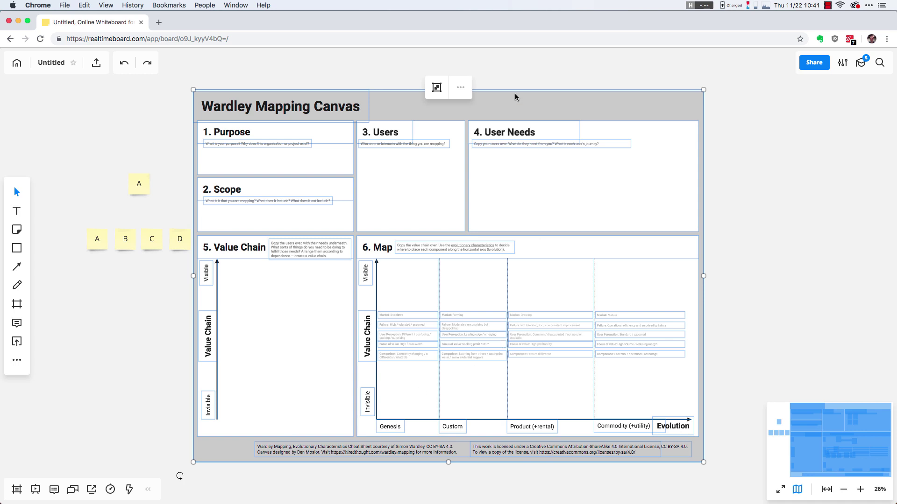
left_click(460, 88)
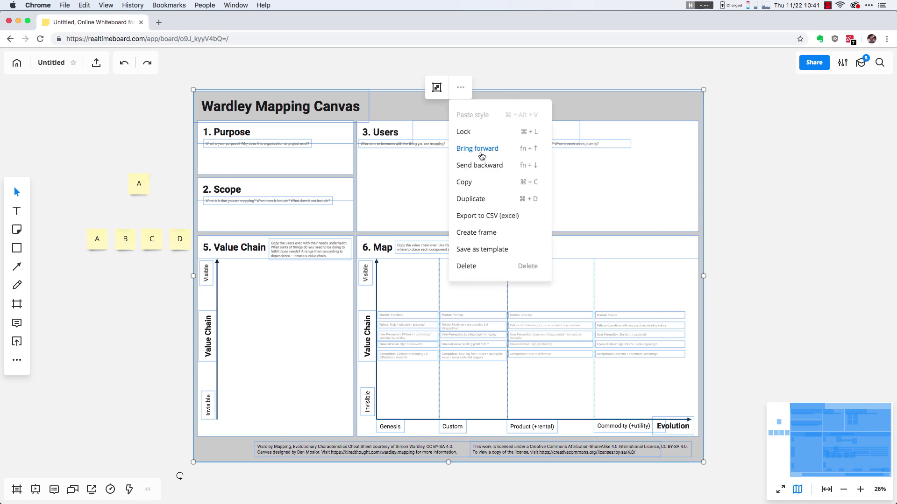
left_click(467, 131)
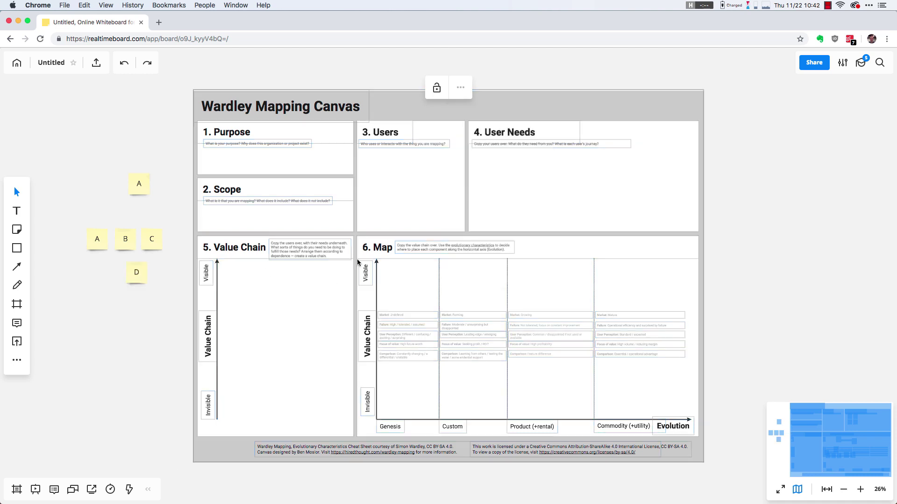
Add two blank sticky notes in the Value Chain section, one below the other.
left_click(195, 318)
double_click(263, 295)
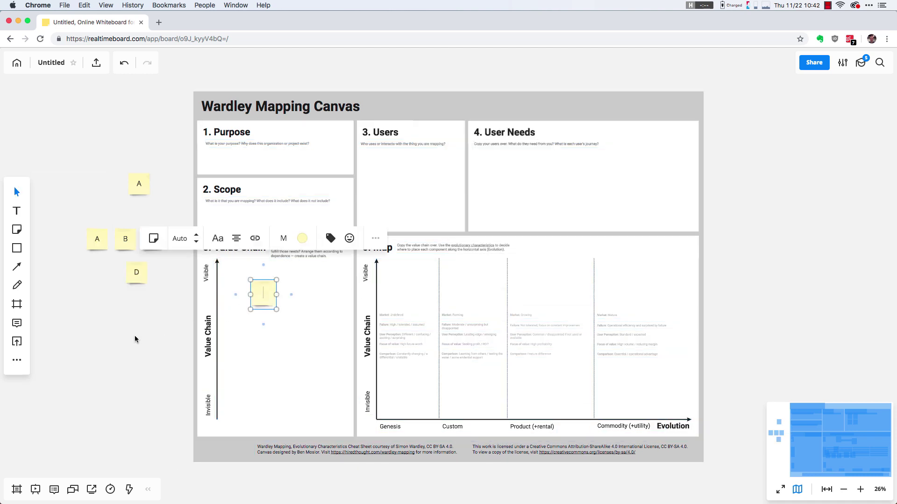
left_click(135, 339)
key("n")
left_click(251, 318)
left_click(299, 329)
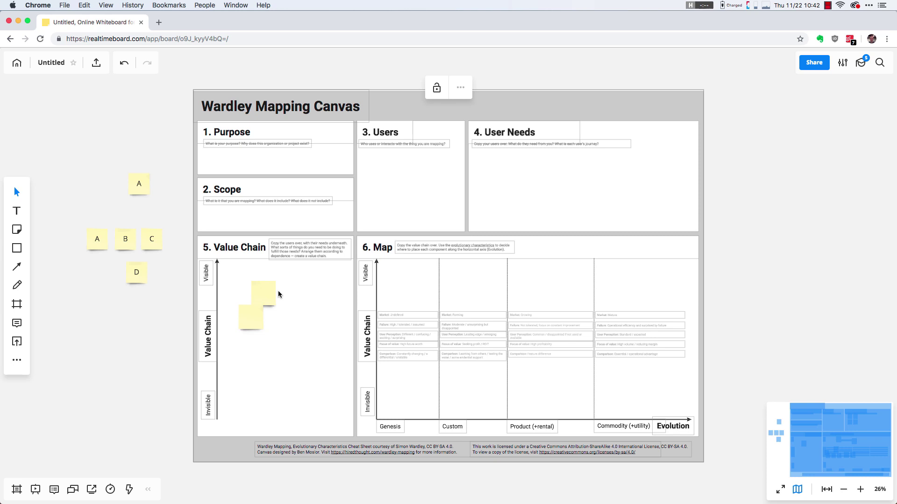
left_click_drag(278, 294, 355, 274)
left_click_drag(250, 324, 259, 322)
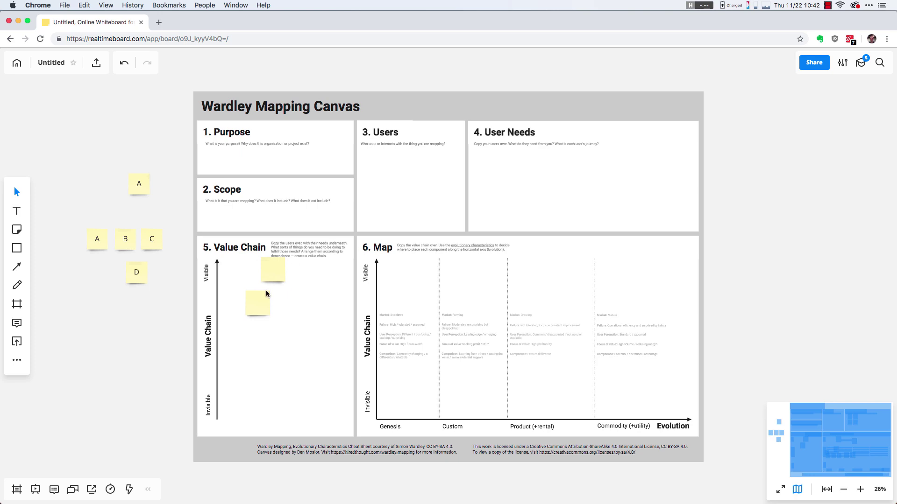
Reposition both notes, undo a trial shrink, and move the lower note further down.
scroll(266, 292, "up", 5)
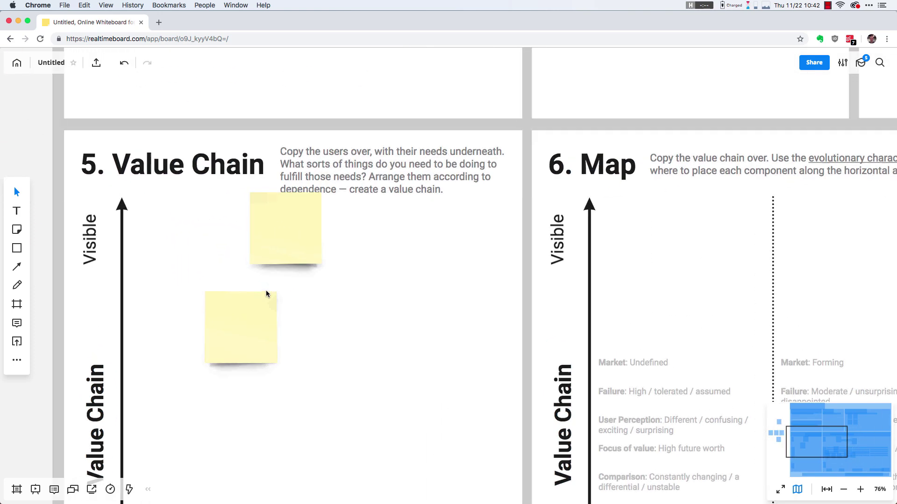
left_click_drag(292, 210, 283, 251)
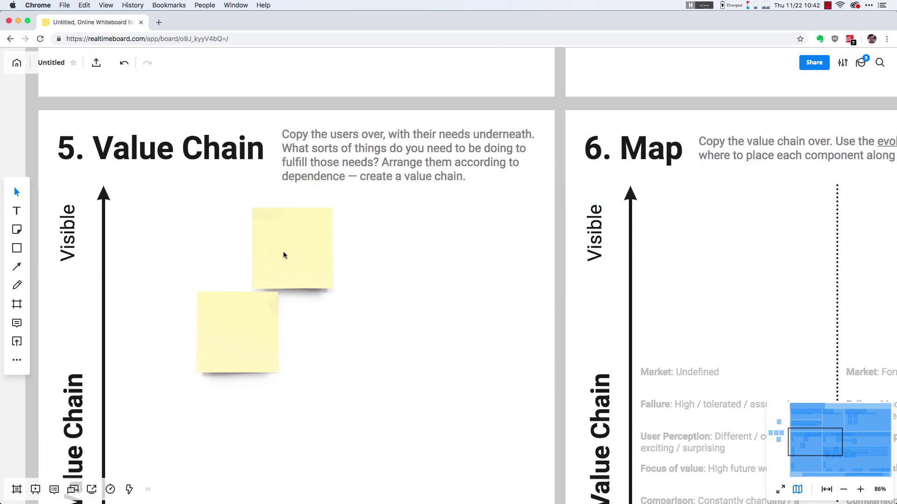
left_click_drag(226, 316, 310, 360)
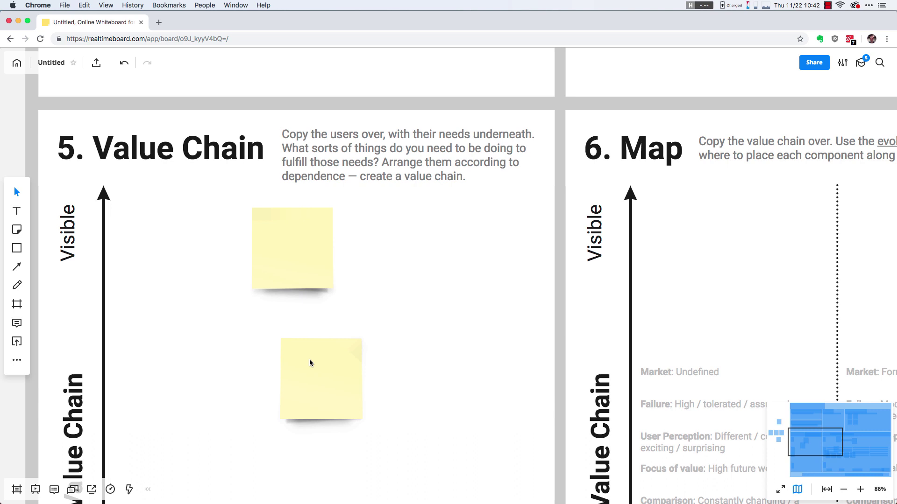
left_click(305, 256, "shift")
left_click_drag(363, 434, 270, 242)
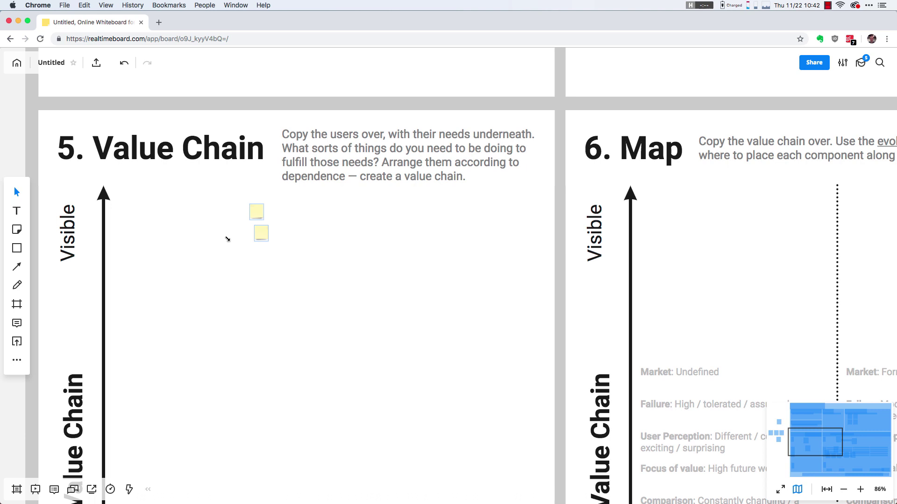
left_click(273, 237)
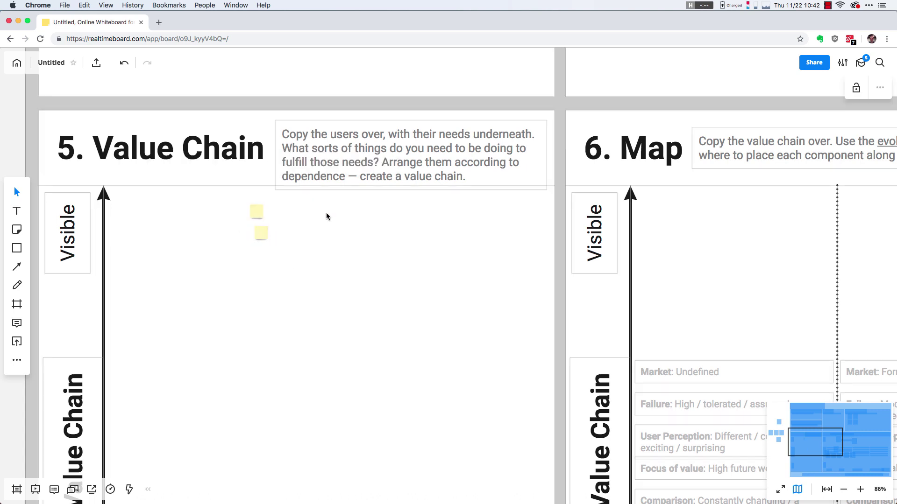
left_click(260, 232)
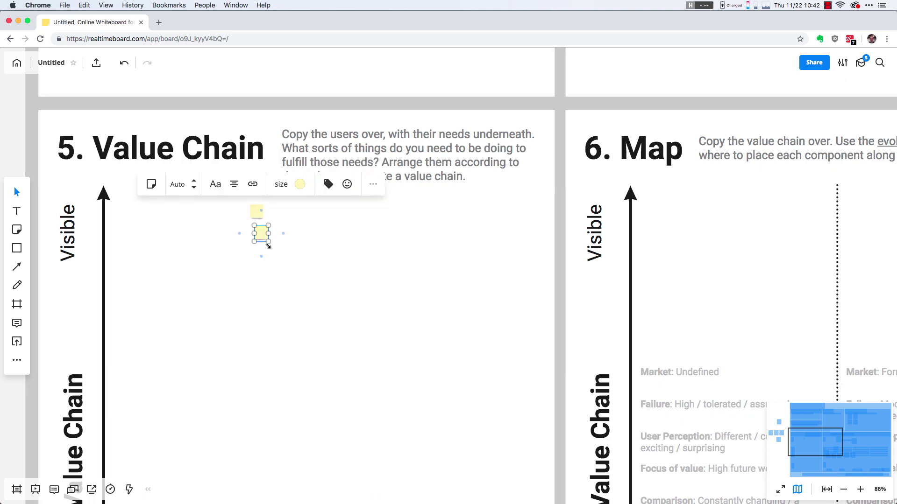
key("ctrl+z")
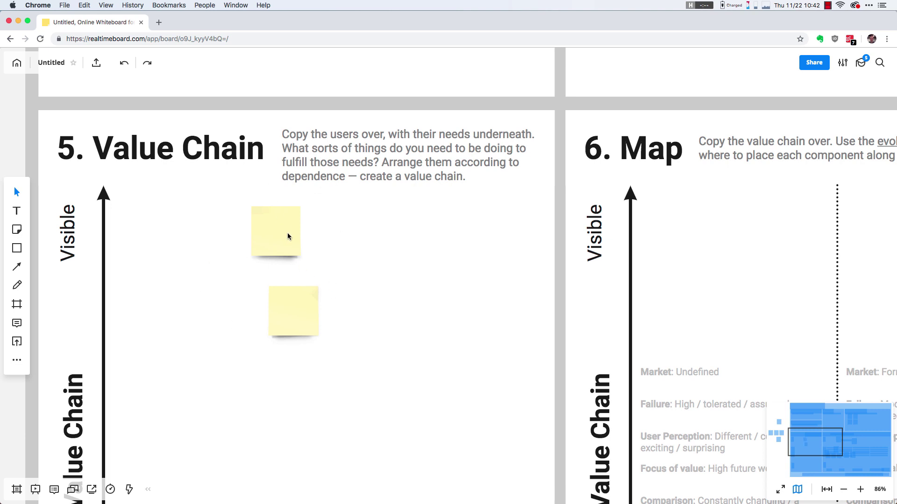
left_click_drag(313, 288, 285, 376)
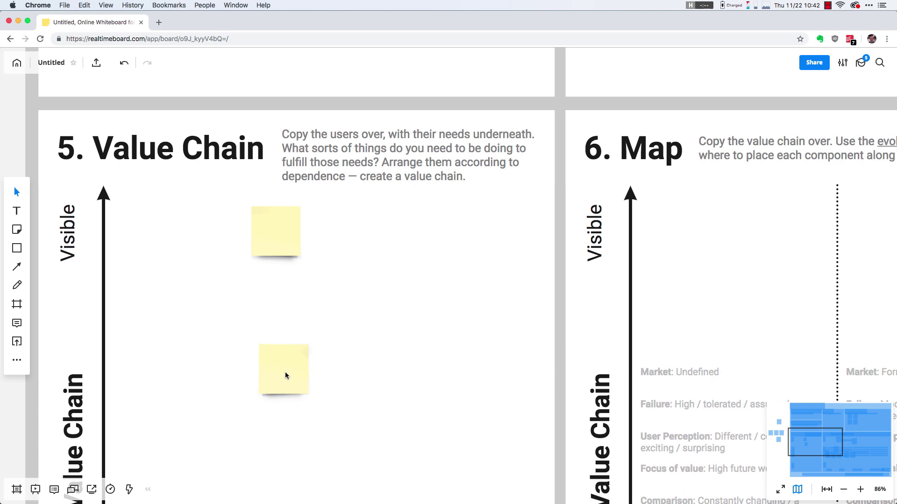
Draw a connector from the lower sticky note and attach it to the upper note.
left_click(285, 372)
left_click_drag(284, 325, 276, 236)
left_click_drag(300, 377, 316, 360)
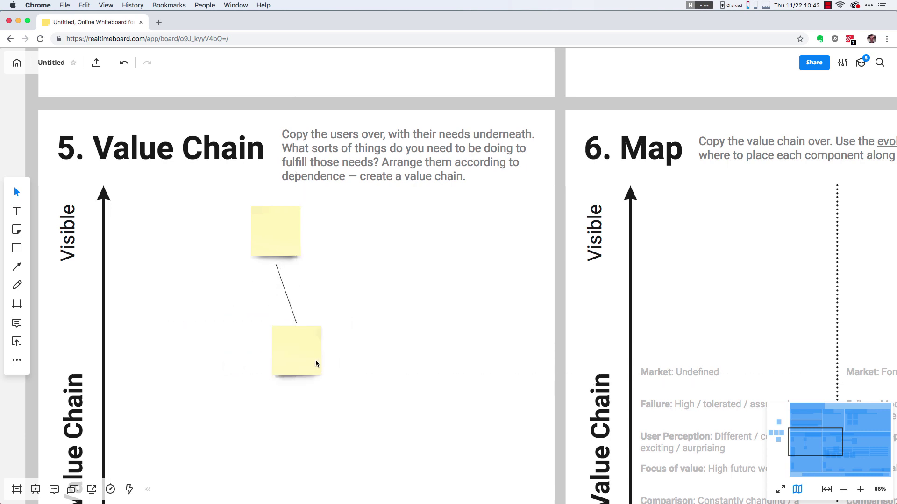
left_click(290, 295)
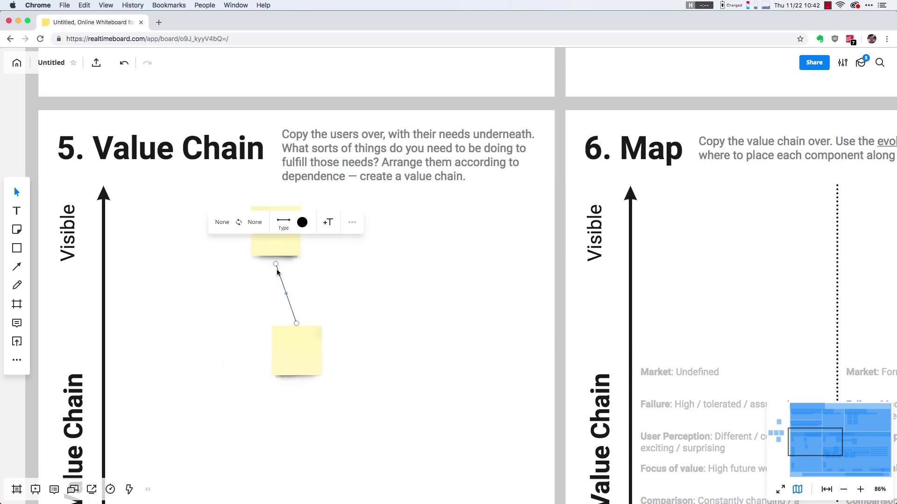
left_click_drag(277, 267, 275, 241)
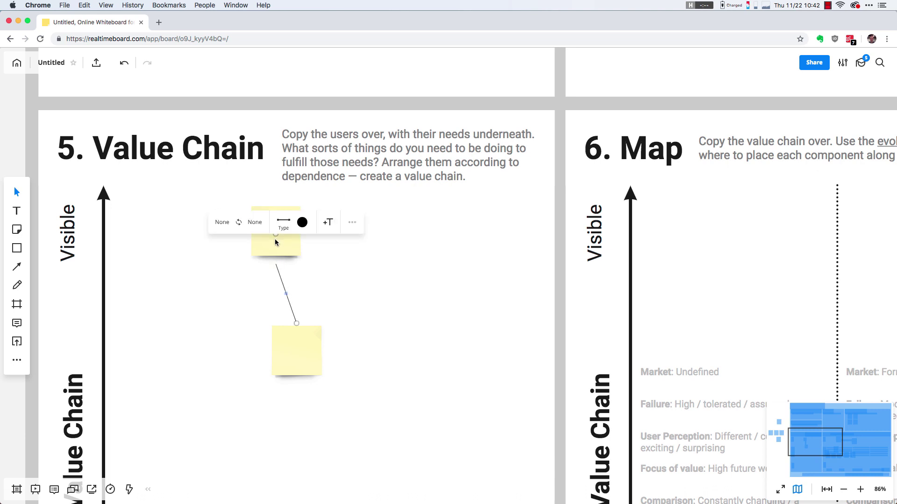
Move the lower note and reattach the connector at the upper note's bottom edge.
left_click(293, 382)
left_click_drag(304, 357, 404, 293)
left_click(360, 256)
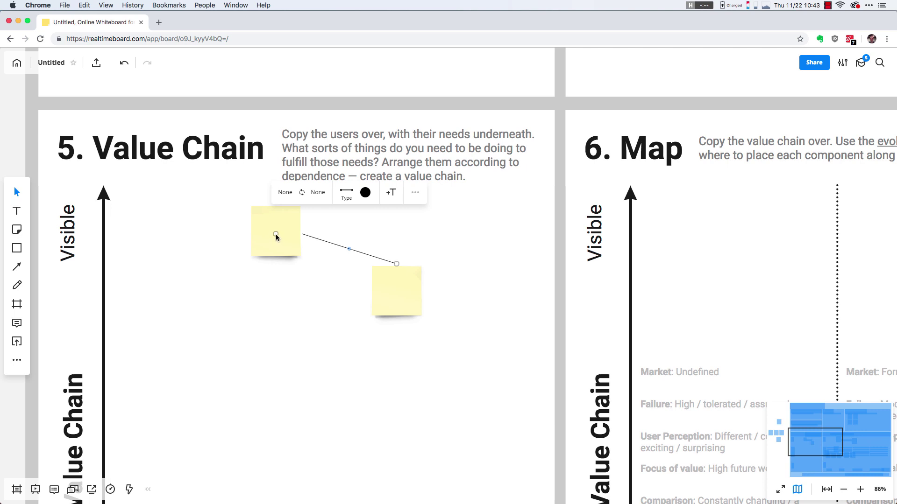
left_click_drag(276, 234, 276, 265)
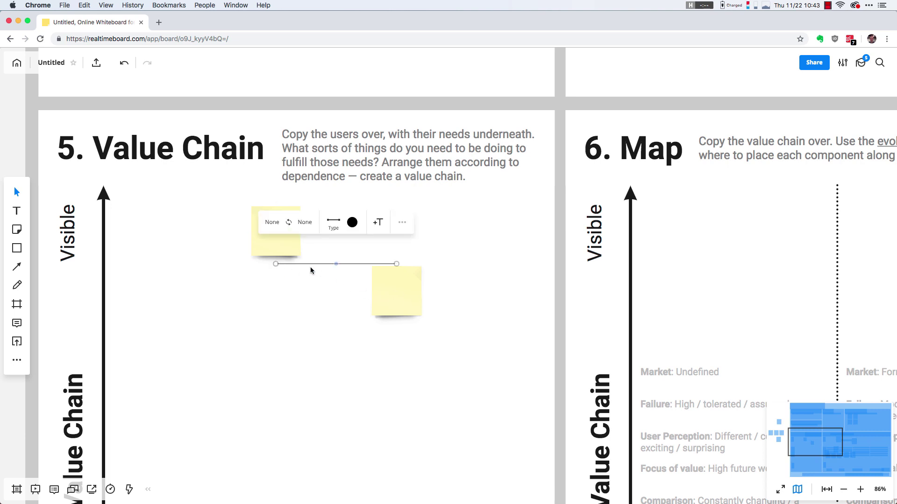
Move the lower note down-left with the connector staying attached.
left_click(286, 253)
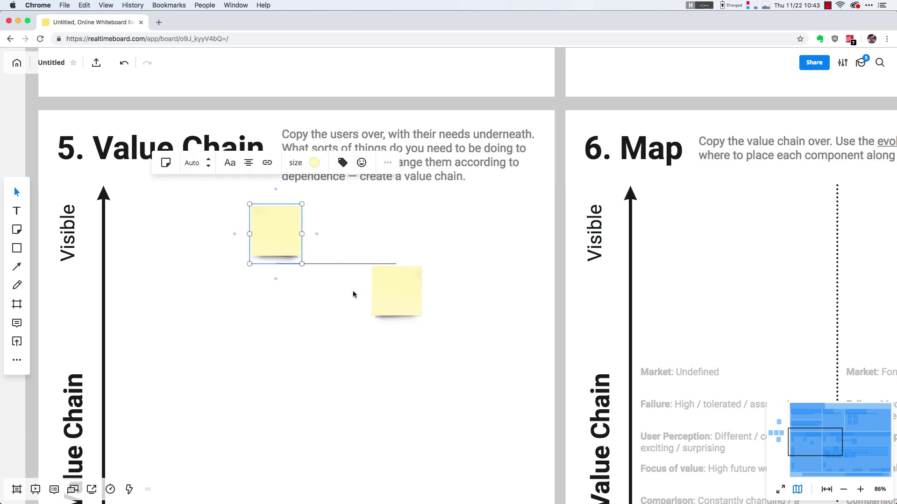
left_click(342, 263)
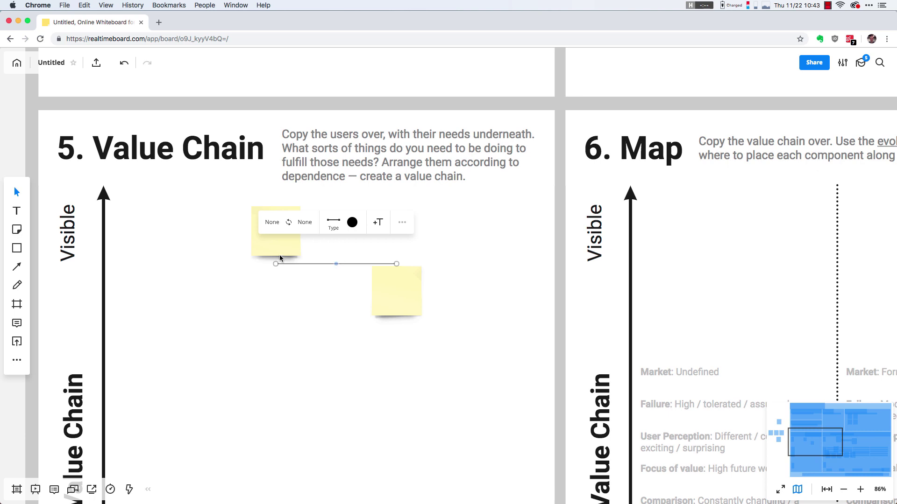
left_click(279, 254)
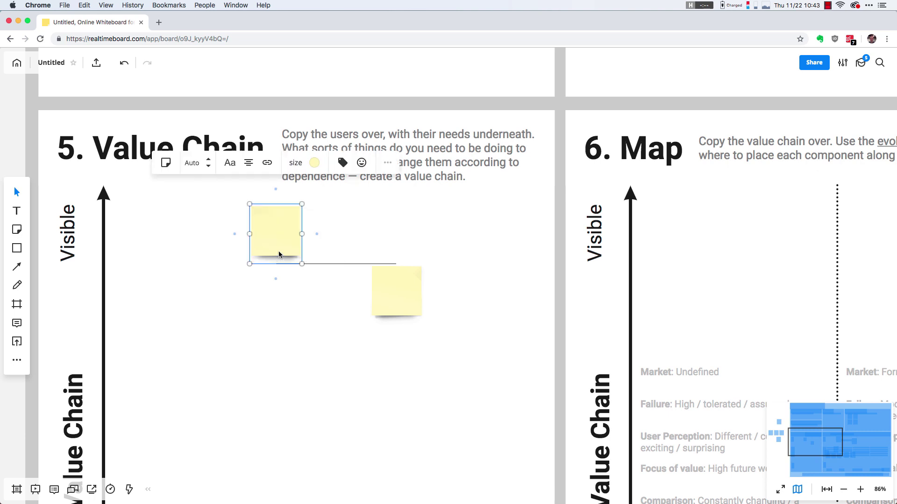
left_click(402, 302)
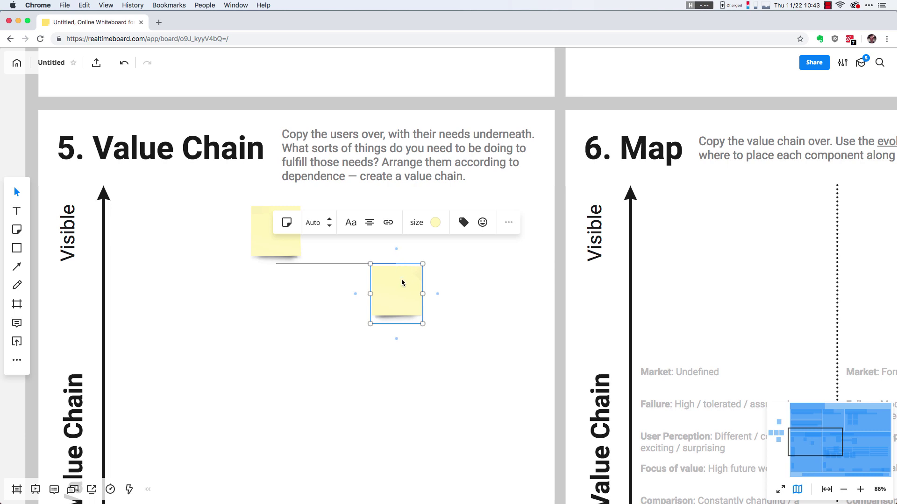
left_click(388, 315)
left_click(402, 299)
left_click_drag(403, 296, 340, 367)
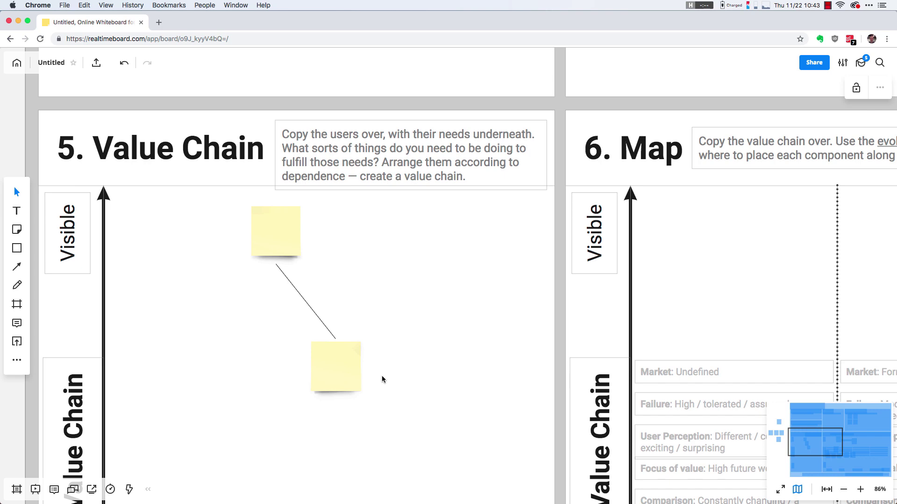
scroll(355, 351, "down", 5)
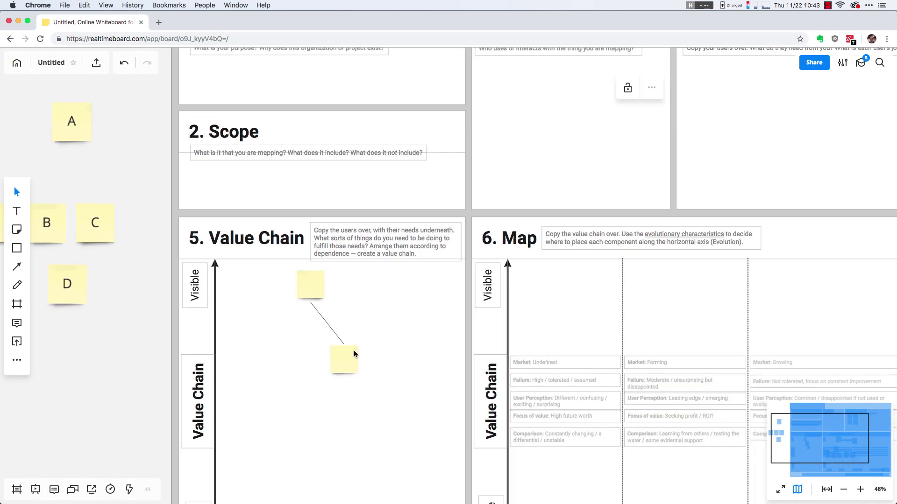